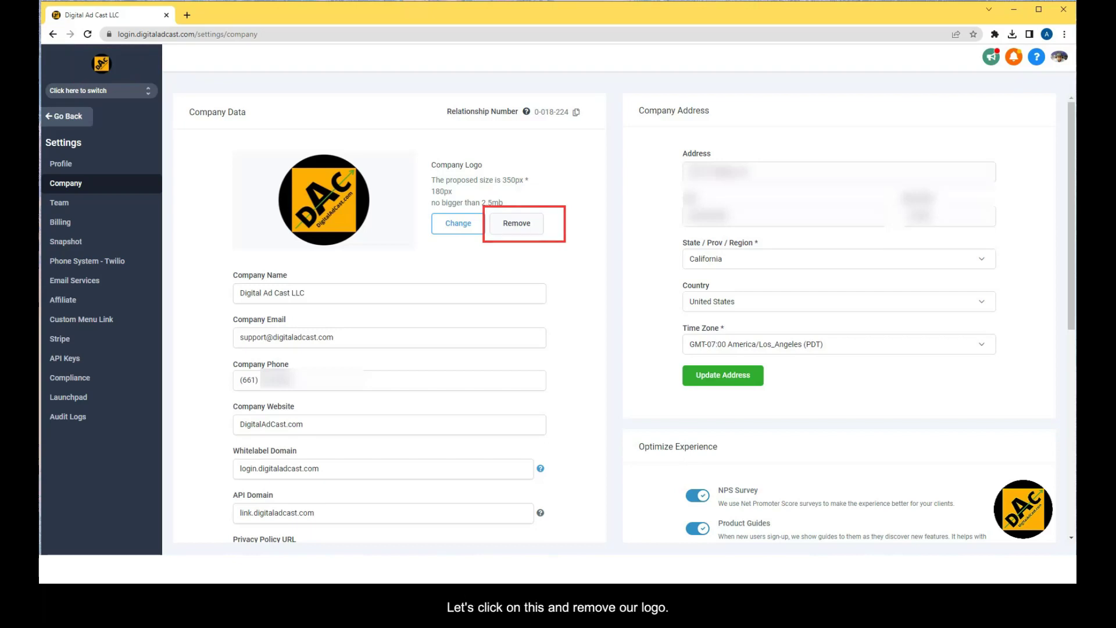
Remove the current company logo and upload the file "Digital Ad Cast Logo For GoHighLevel Company Profile" in its place.
click(516, 223)
click(716, 159)
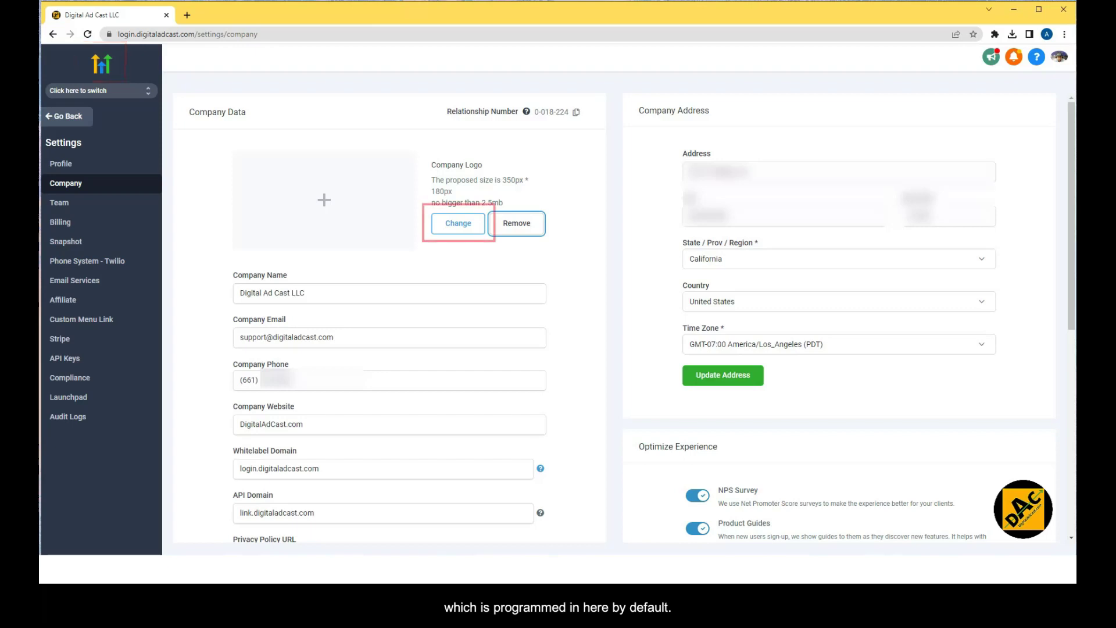
click(458, 224)
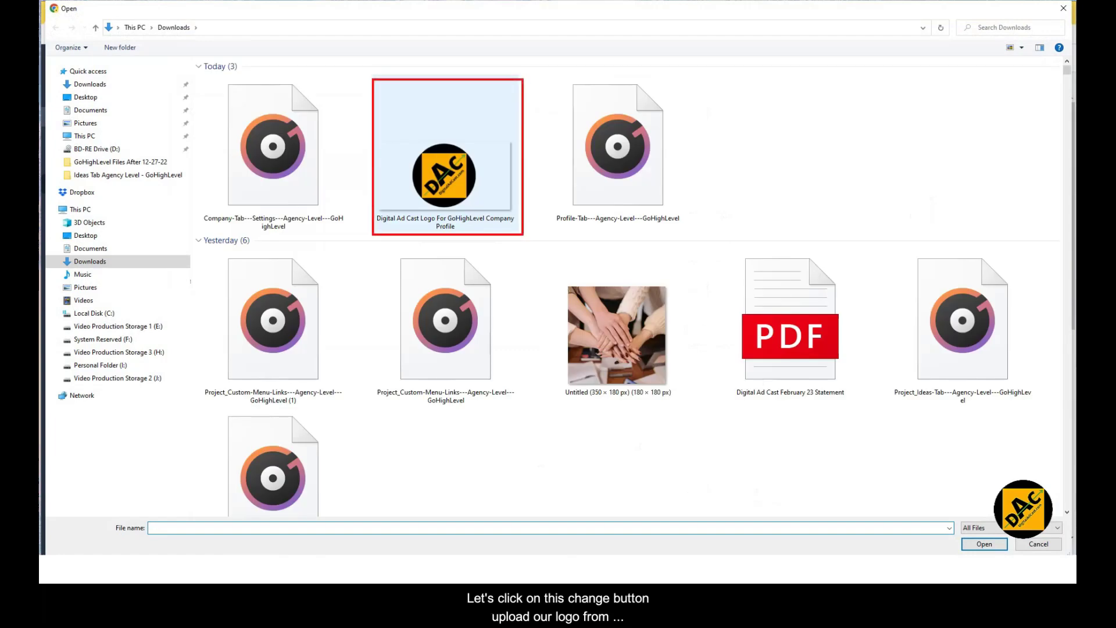
click(446, 169)
click(984, 545)
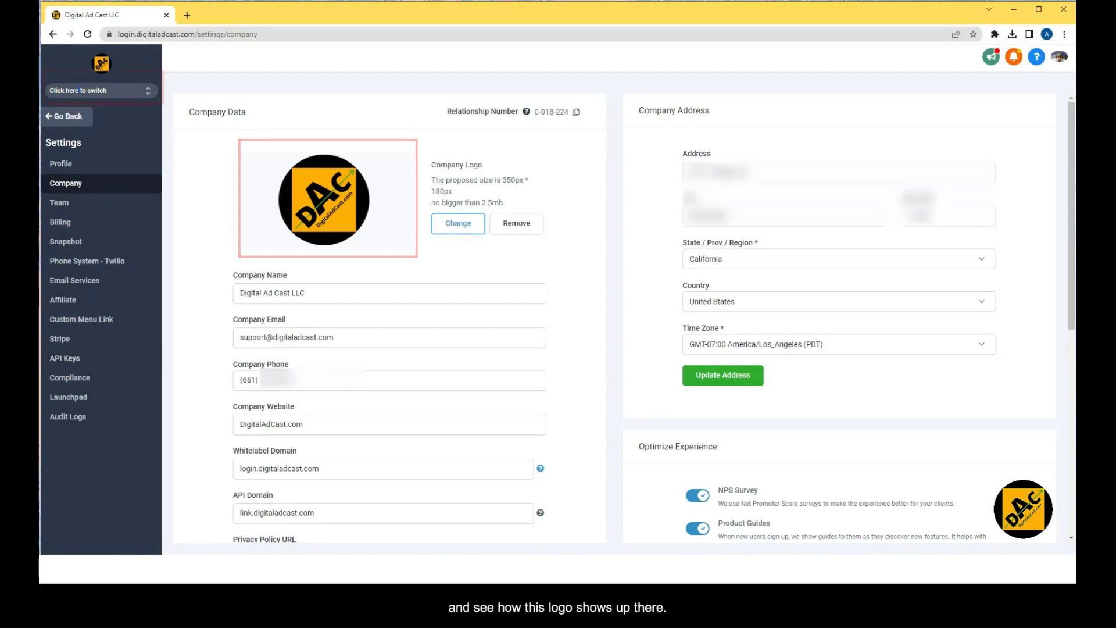
View the Digital Ad Cast LLC sub-account's business profile settings, and switch to the AJE BUILDING AND REMODELING sub-account.
click(80, 91)
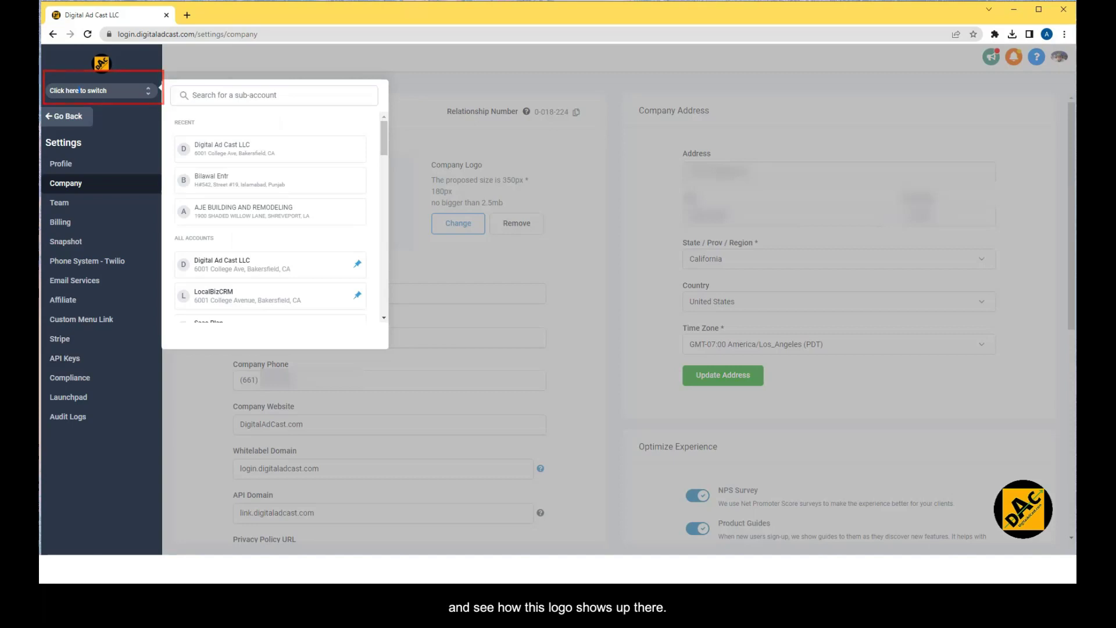
click(235, 149)
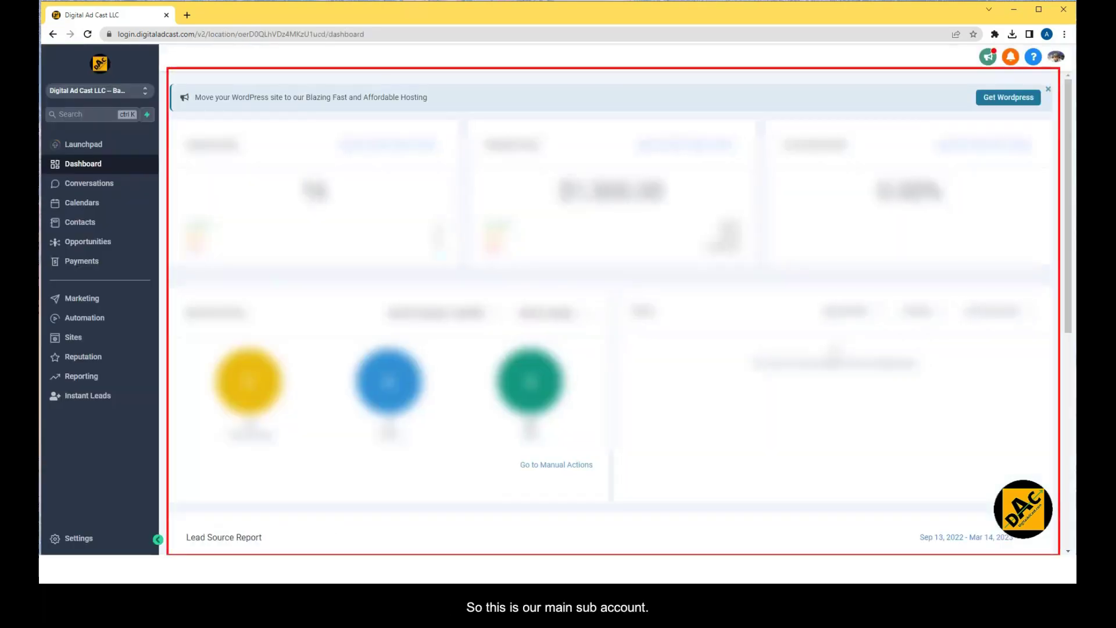
click(79, 538)
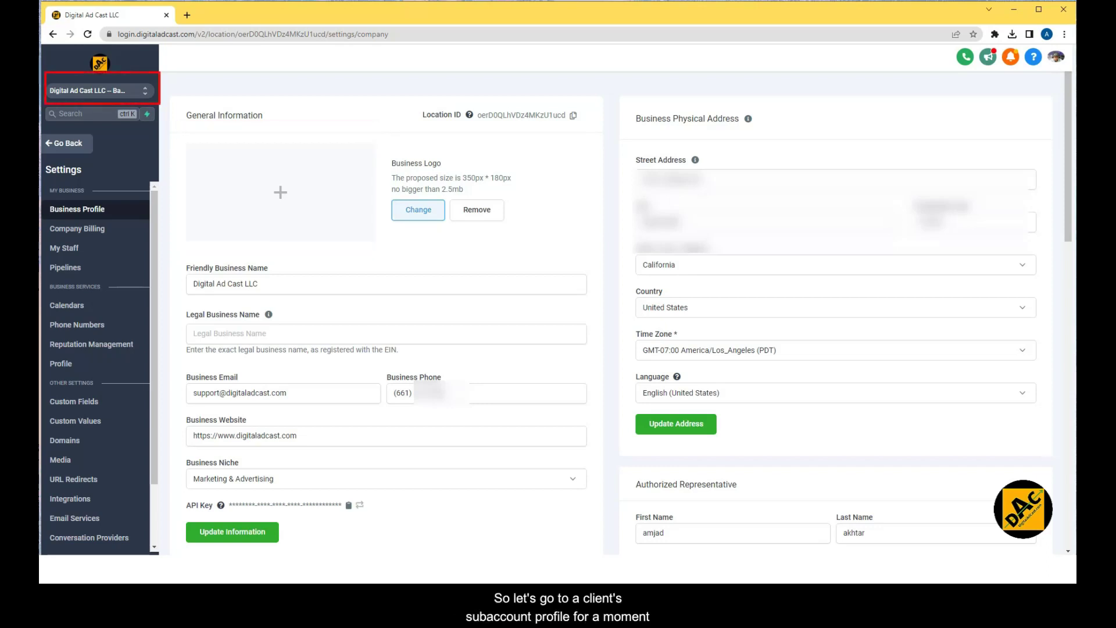
click(102, 90)
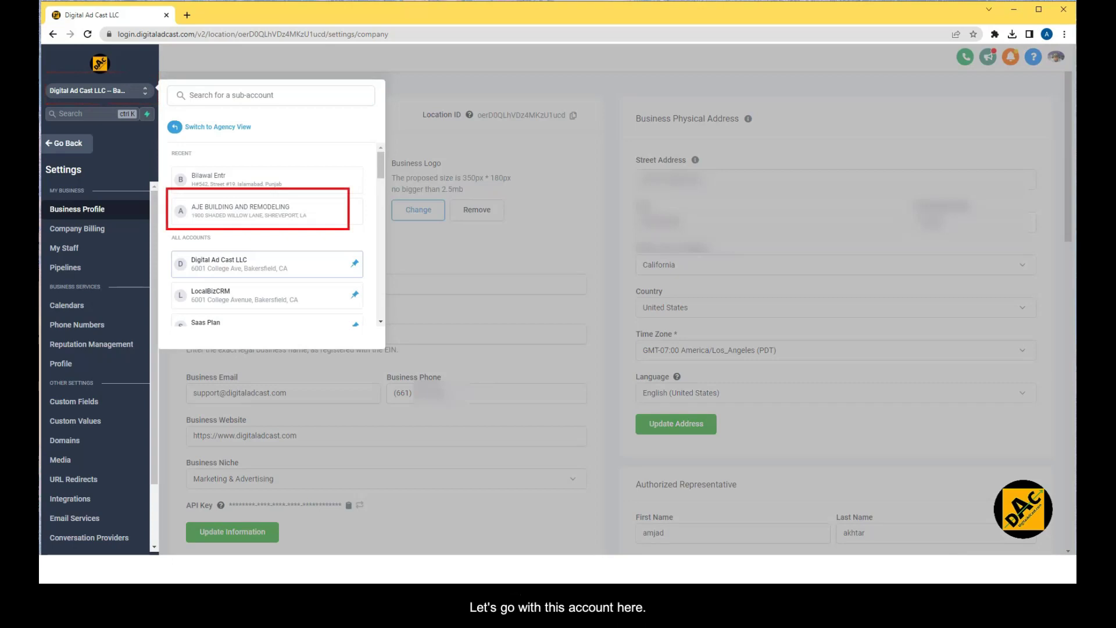
click(226, 207)
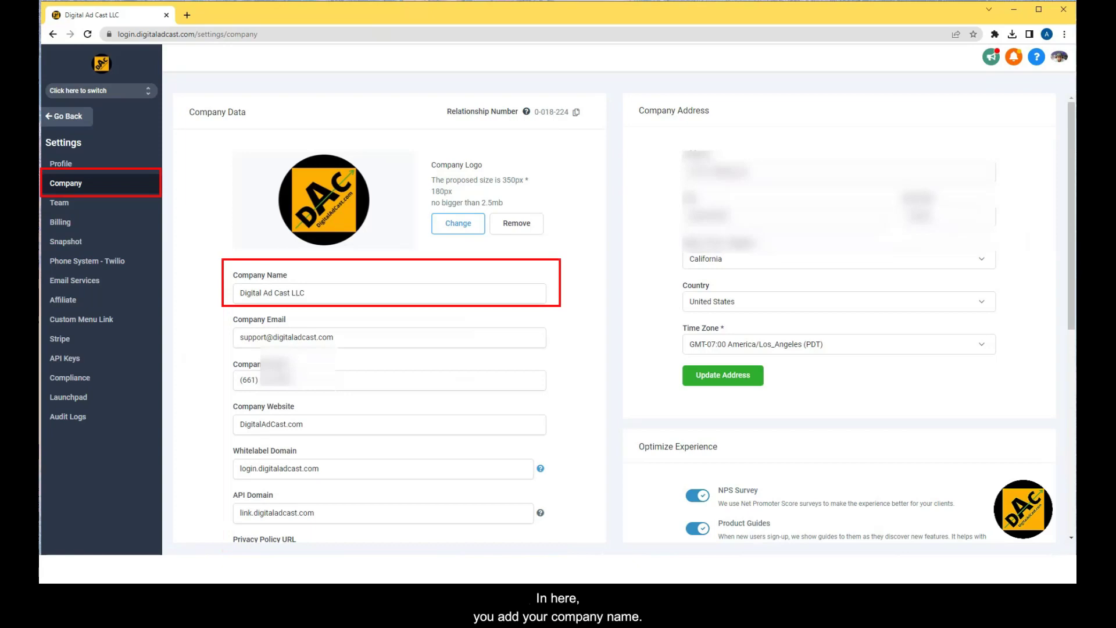
Examine the agency's Company Data fields and read the help for API Domain, Privacy Policy URL, Terms & Conditions URL, Custom Javascript and Custom CSS.
scroll(558, 320, down, 1)
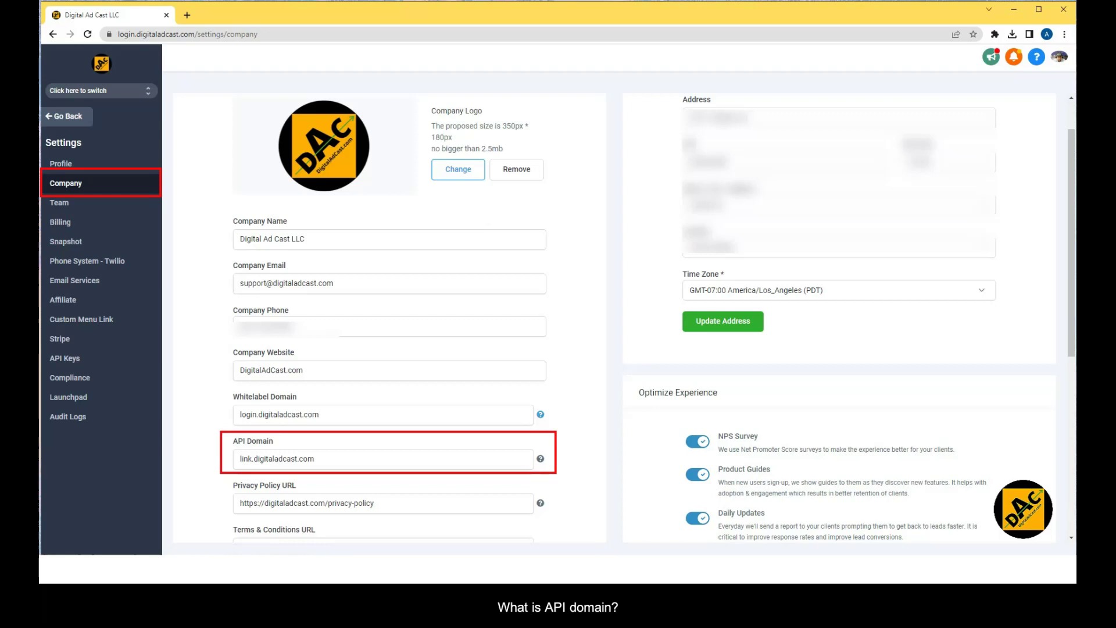
mouse_move(540, 459)
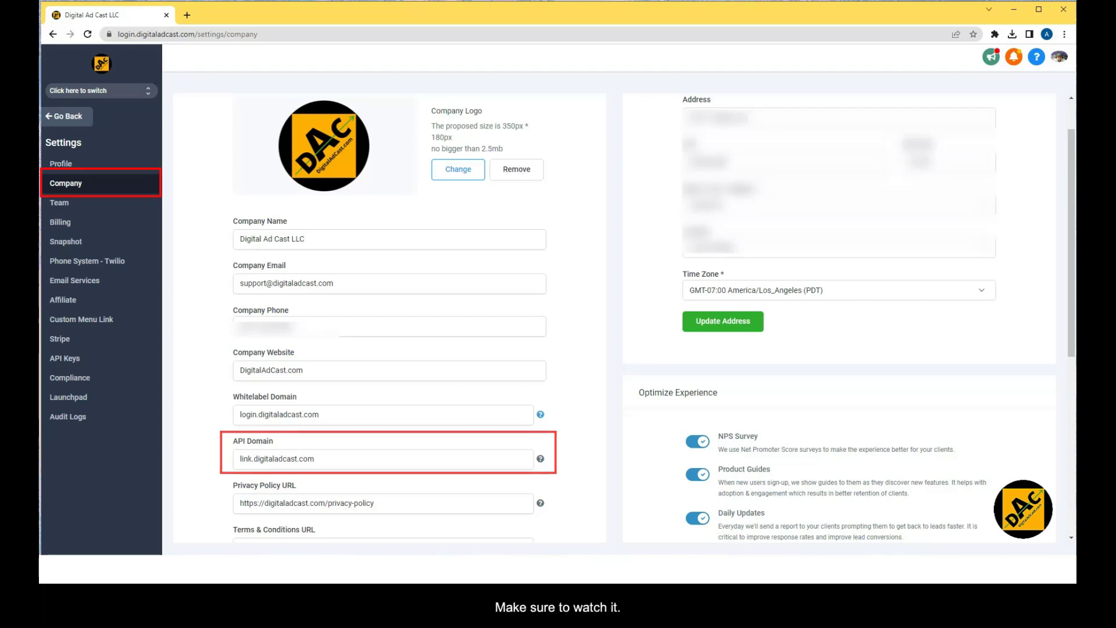
scroll(654, 318, down, 1)
scroll(614, 318, down, 1)
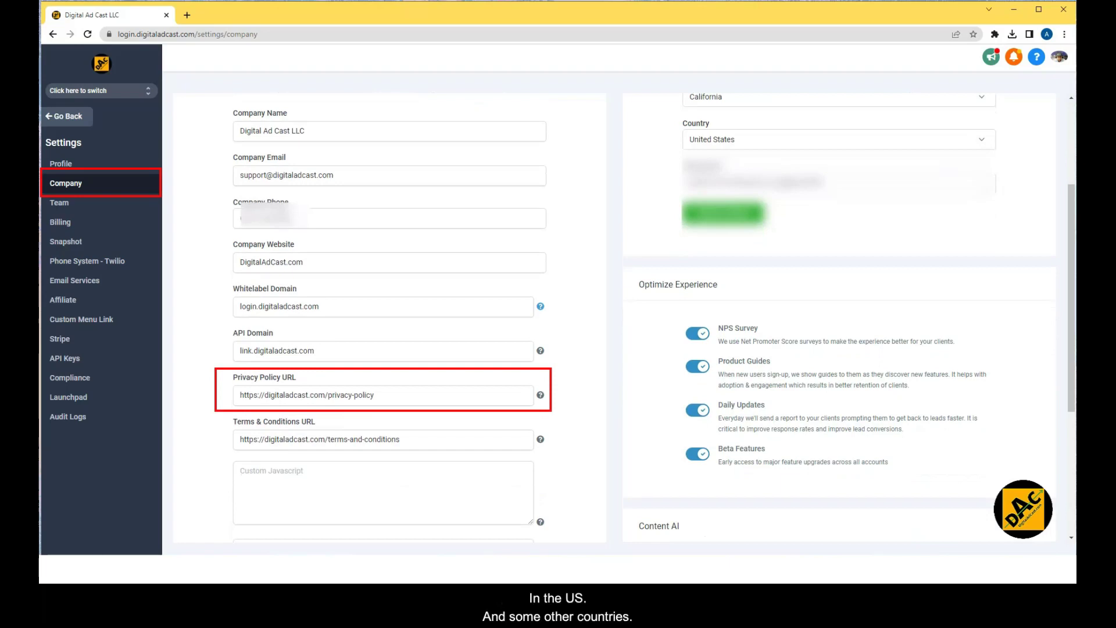
mouse_move(540, 394)
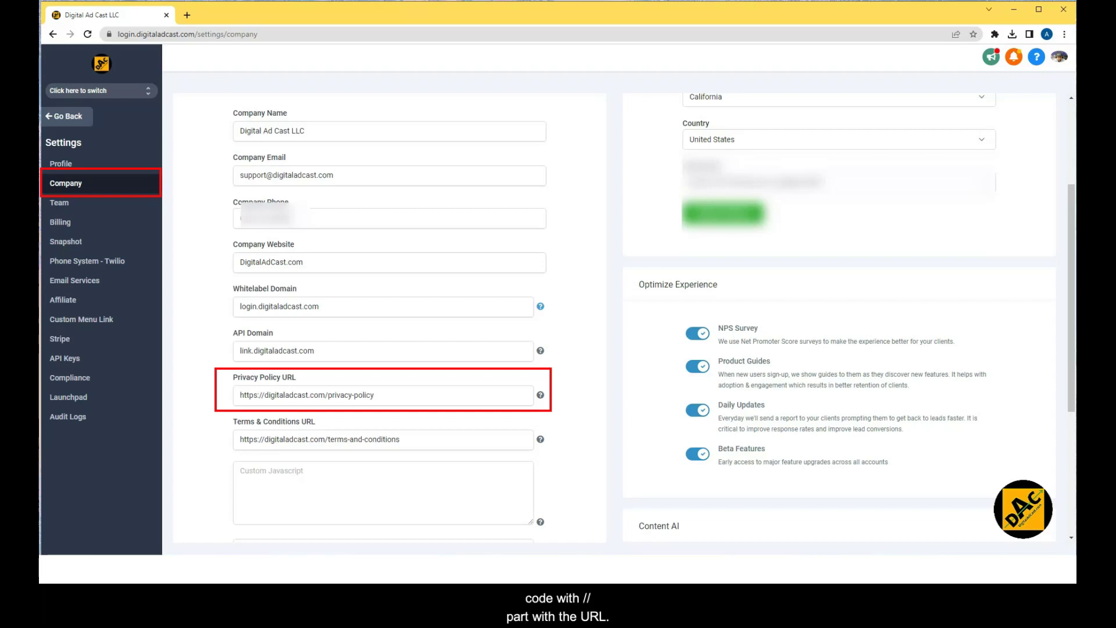
mouse_move(540, 440)
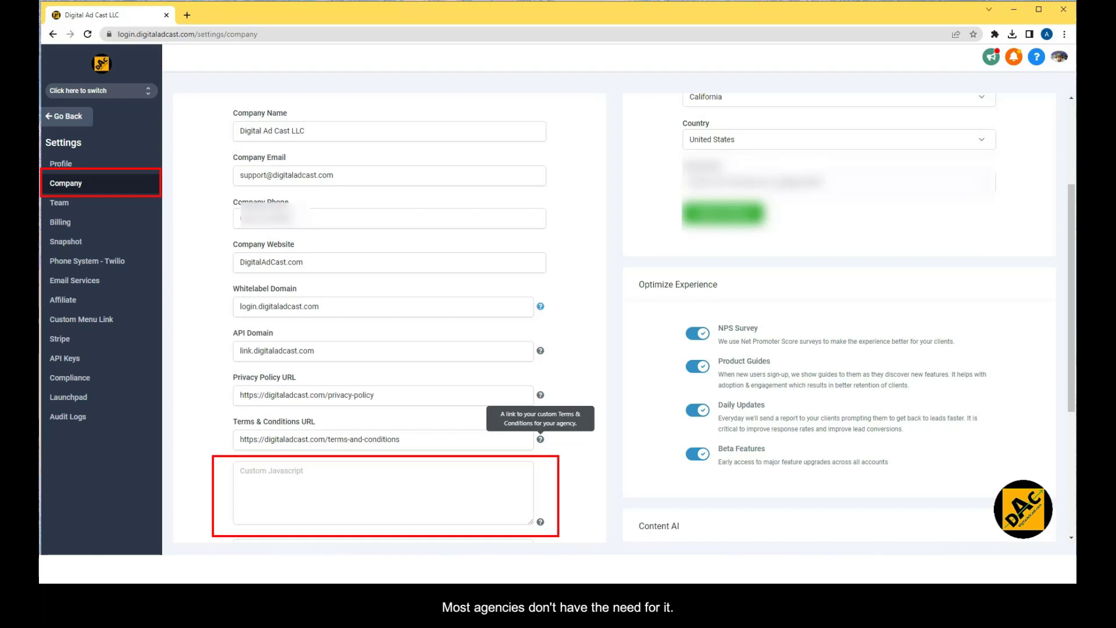
scroll(654, 318, down, 2)
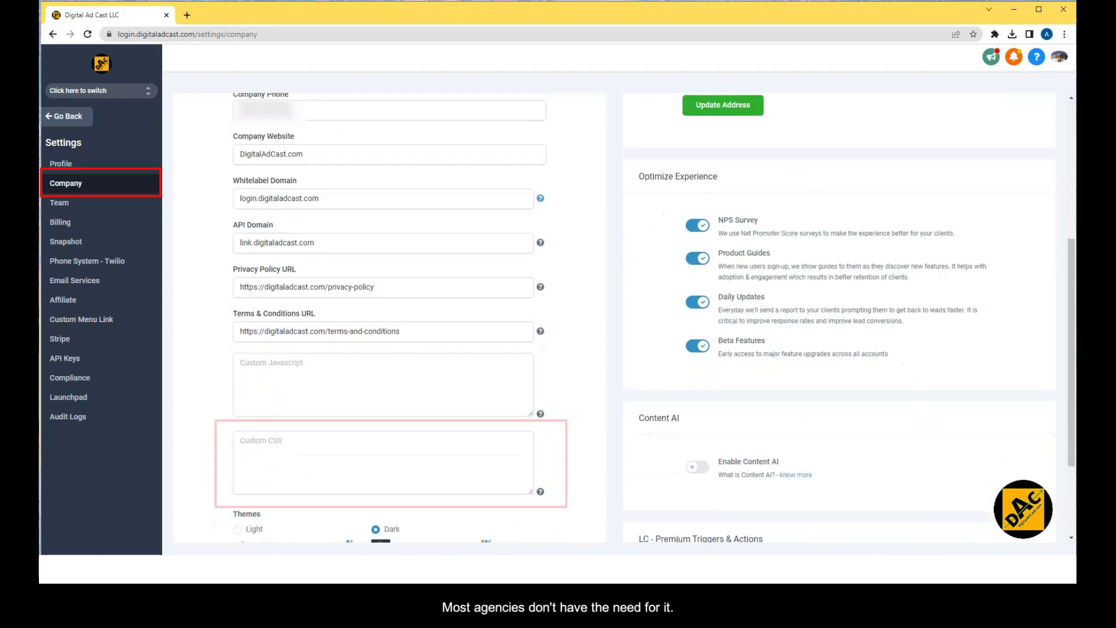
mouse_move(541, 414)
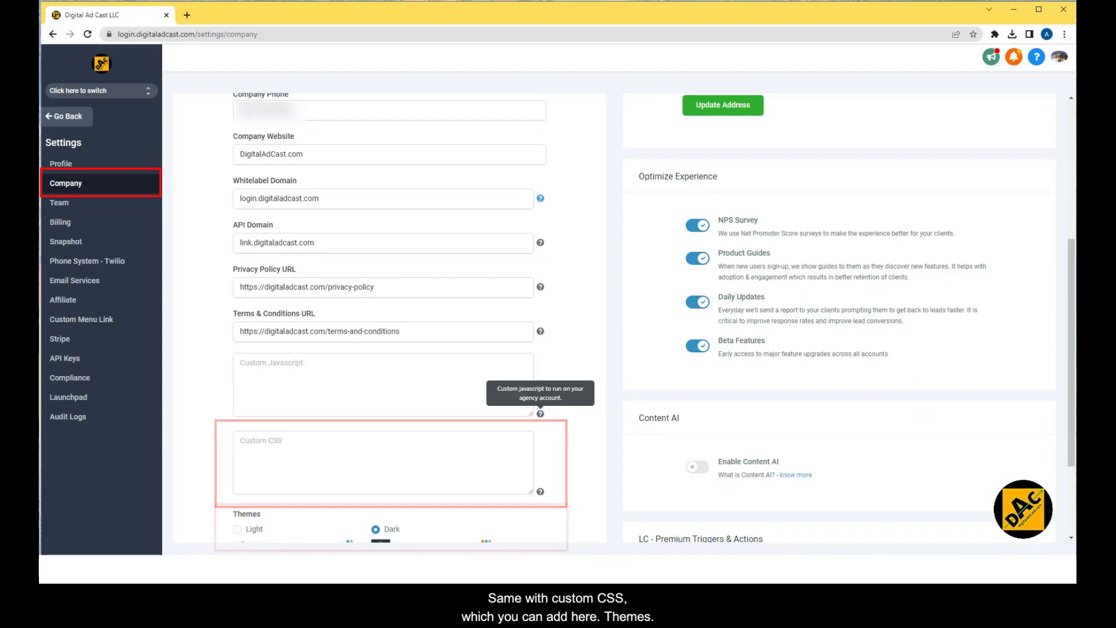
mouse_move(540, 491)
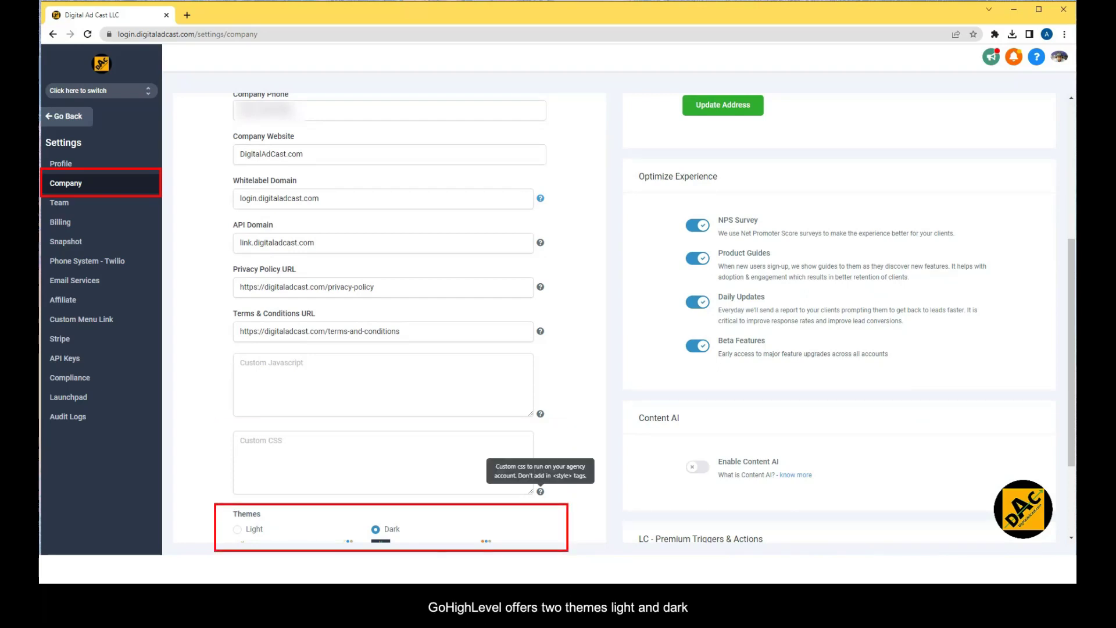
Try the Light theme for the agency account and switch back to the Dark theme.
scroll(540, 491, down, 3)
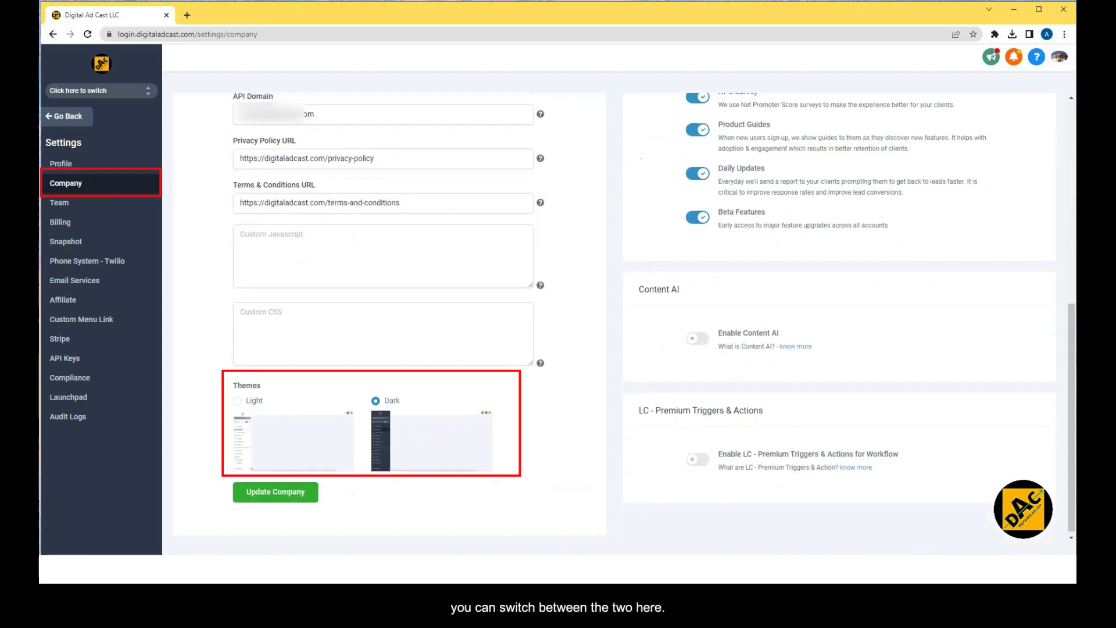
click(237, 397)
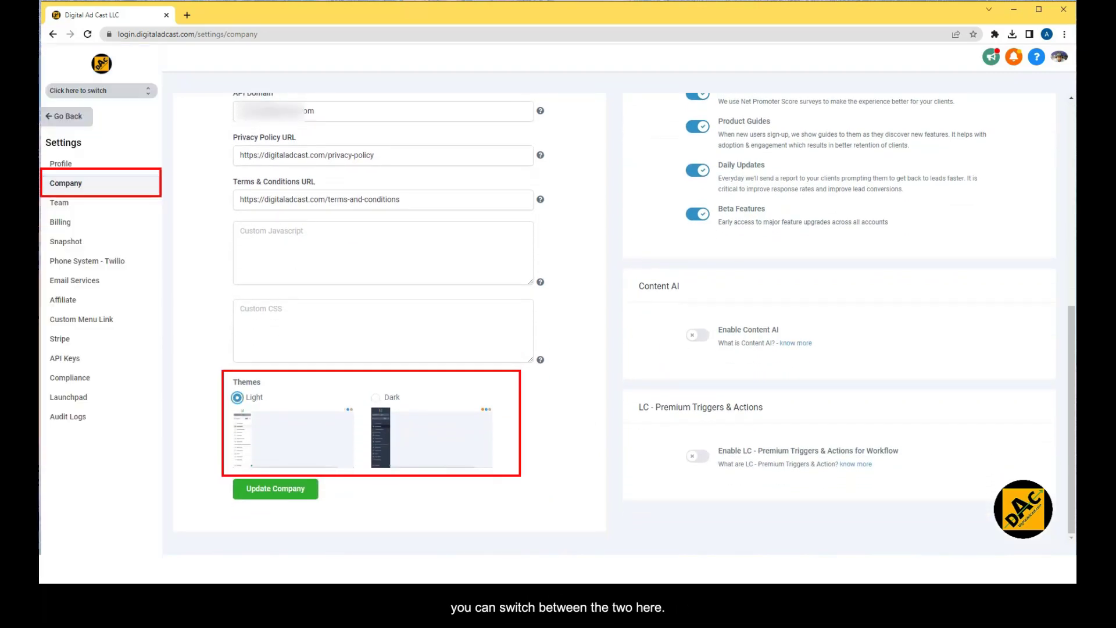
click(375, 398)
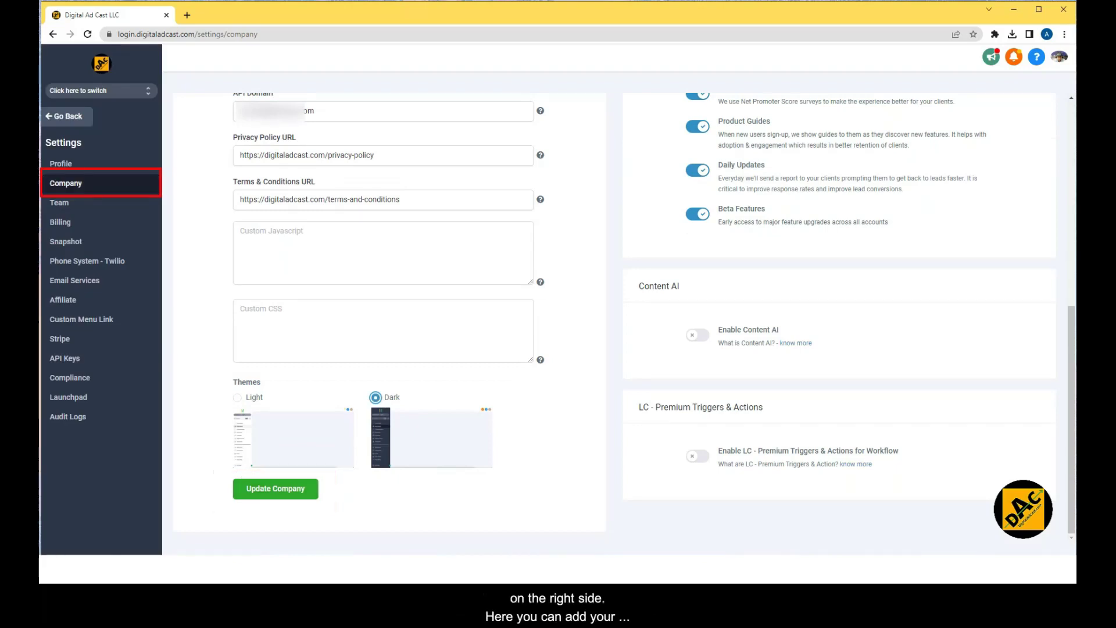
Browse the available time zones in the Company Address section without choosing a different one.
scroll(615, 318, up, 8)
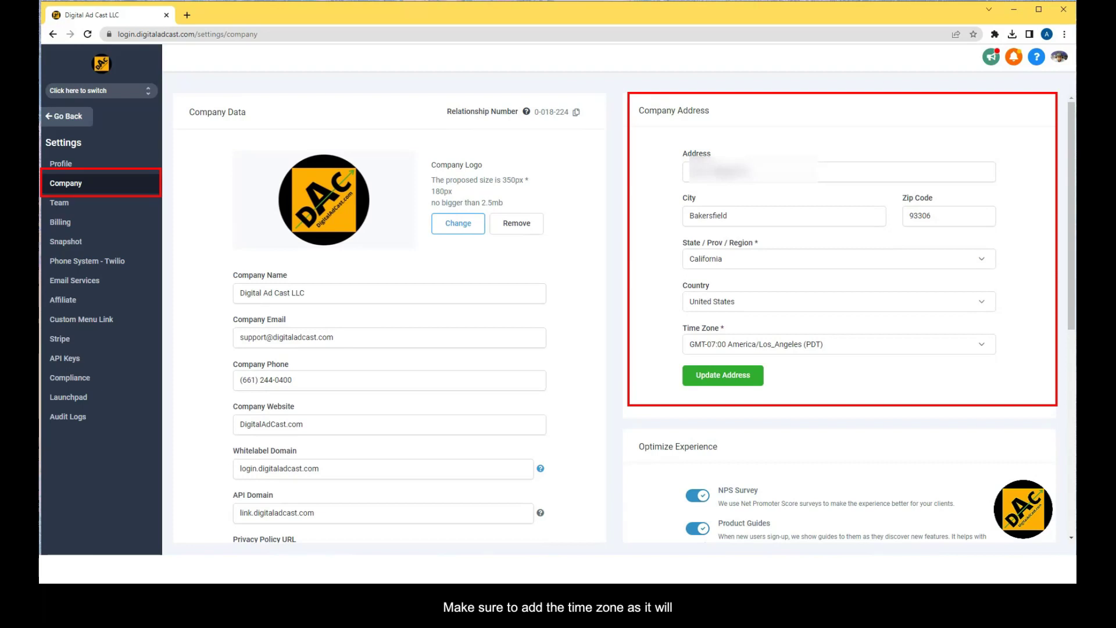
click(839, 345)
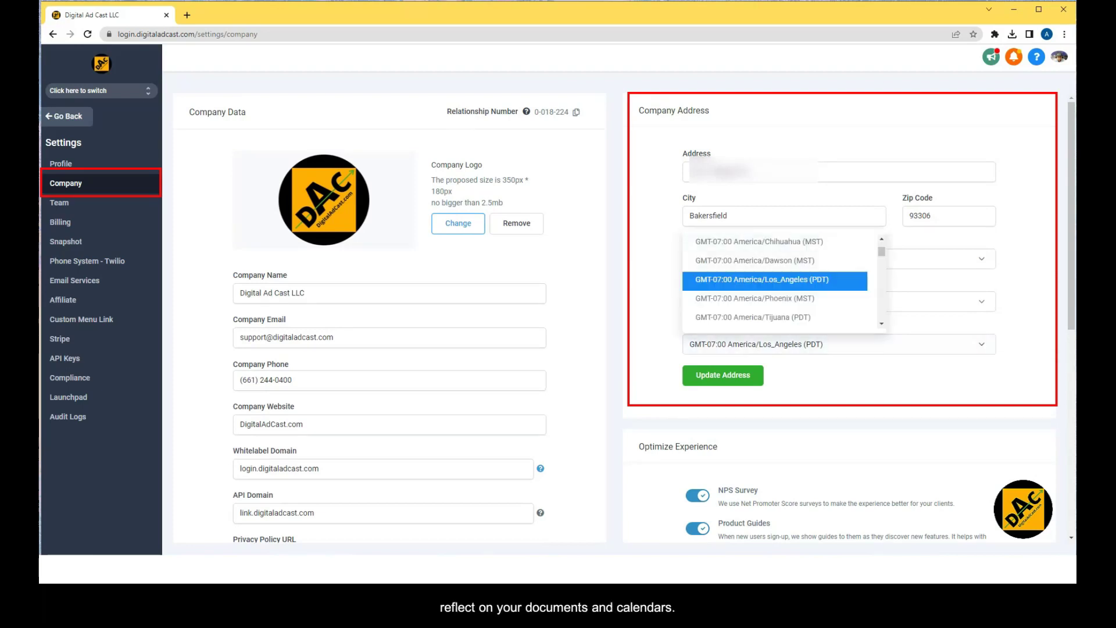
mouse_move(882, 252)
mouse_down()
mouse_move(882, 292)
mouse_move(882, 247)
mouse_up()
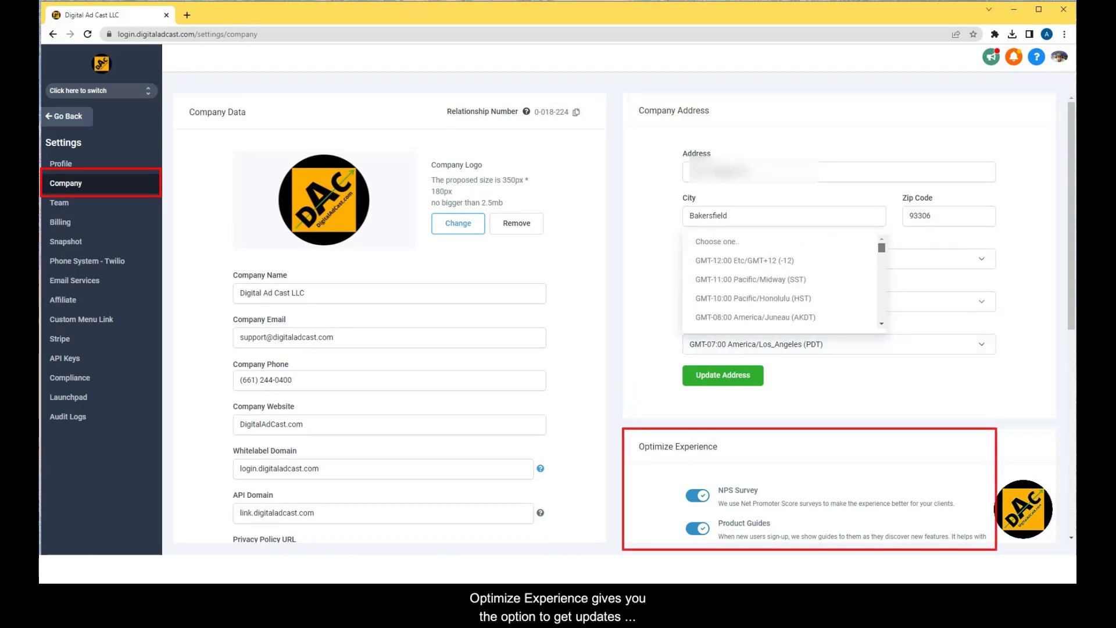
key(Escape)
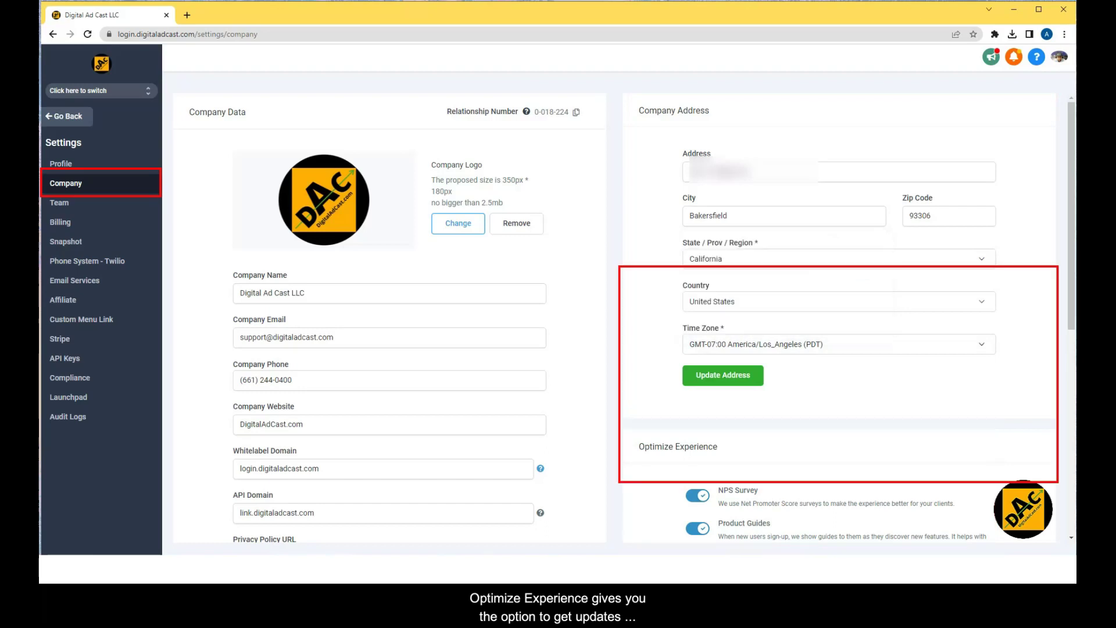
Try to turn off NPS Survey under Optimize Experience and dismiss the confirmation.
scroll(839, 319, down, 3)
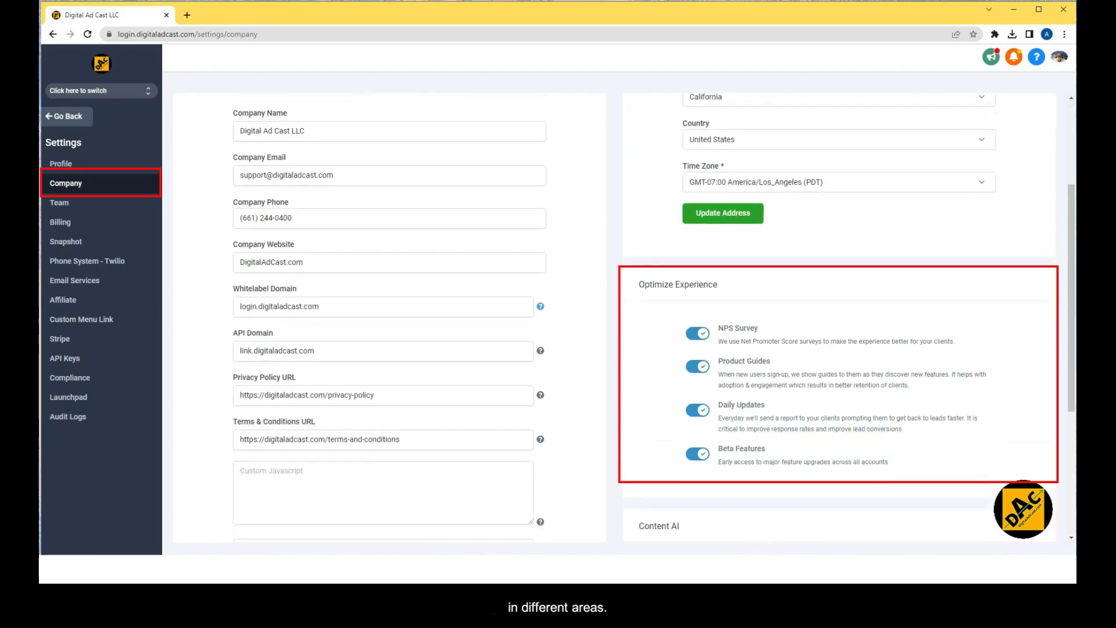
scroll(839, 320, down, 1)
scroll(839, 319, down, 3)
click(697, 172)
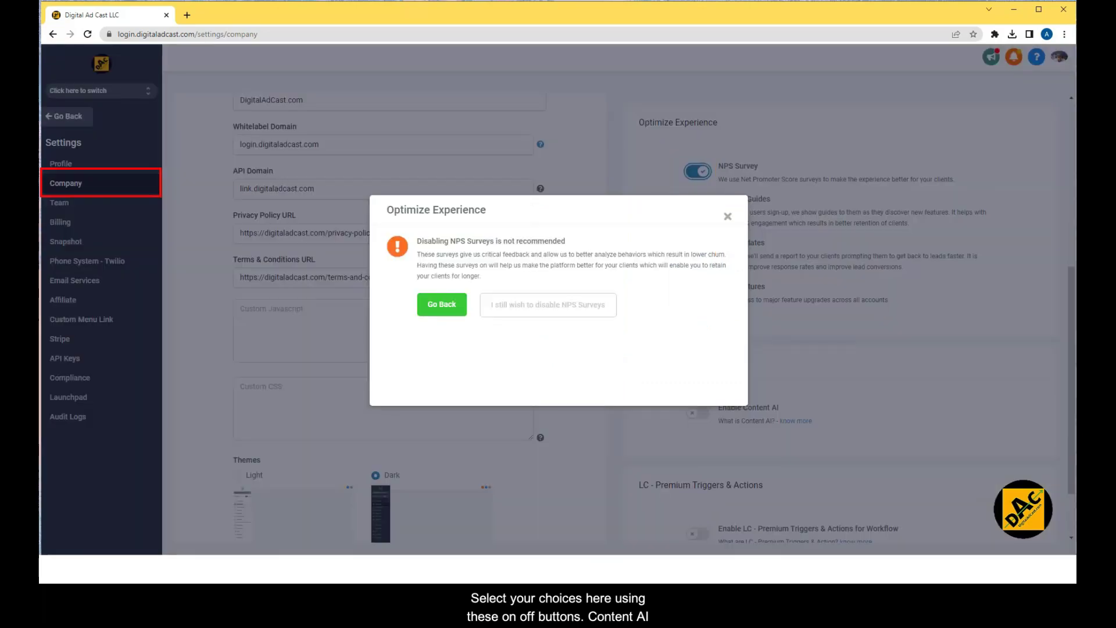
click(727, 216)
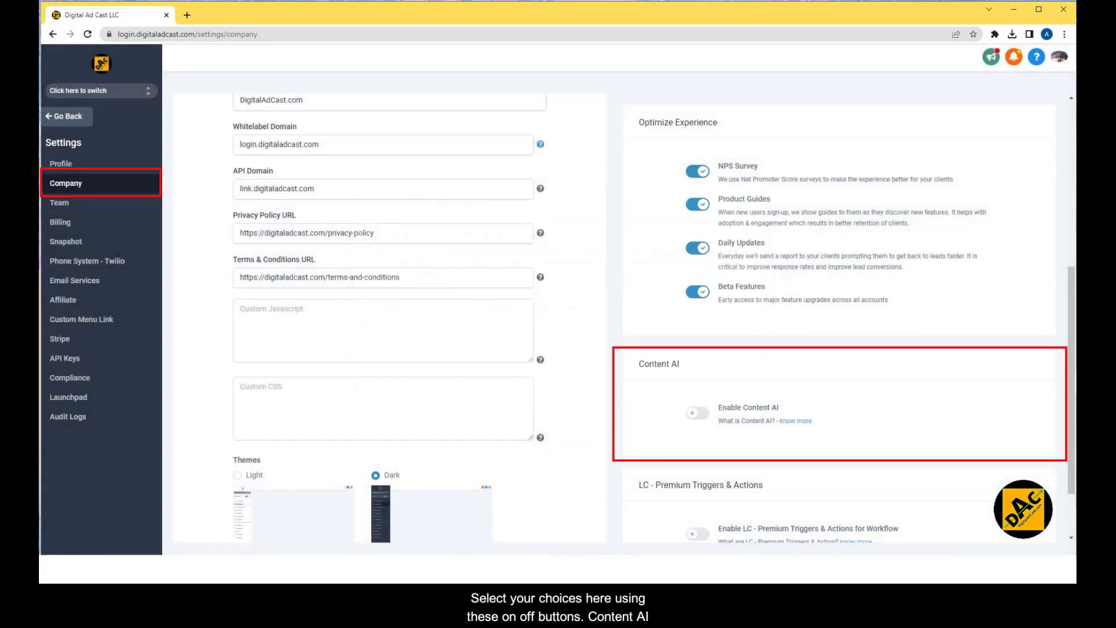
Read the terms for enabling Content AI and cancel, and check the LC - Premium Triggers & Actions for Workflow option.
scroll(655, 318, down, 1)
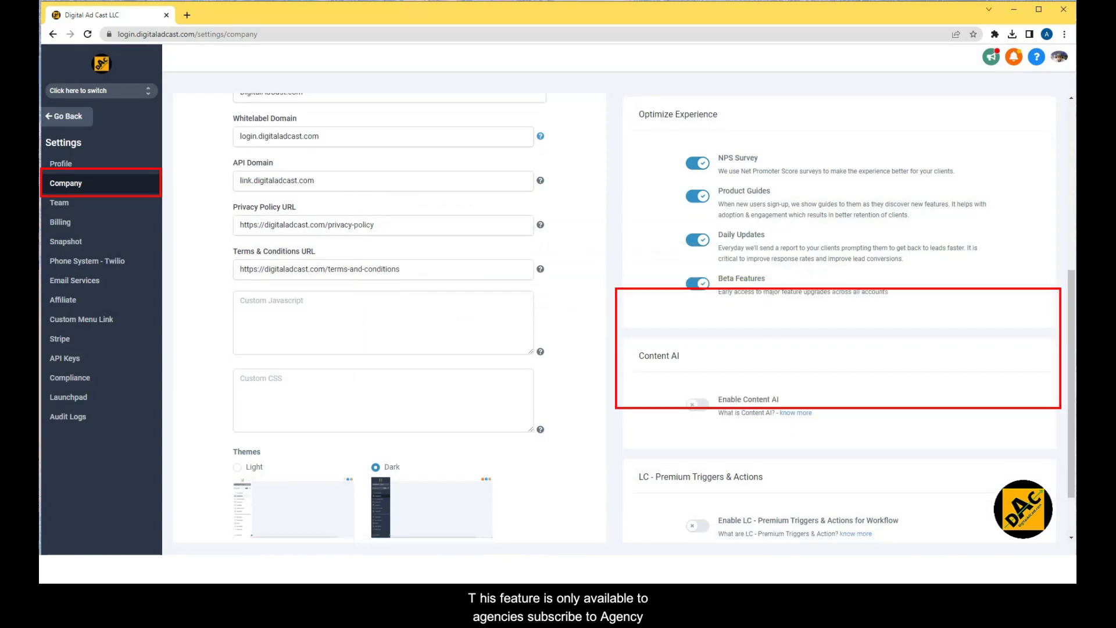
click(698, 359)
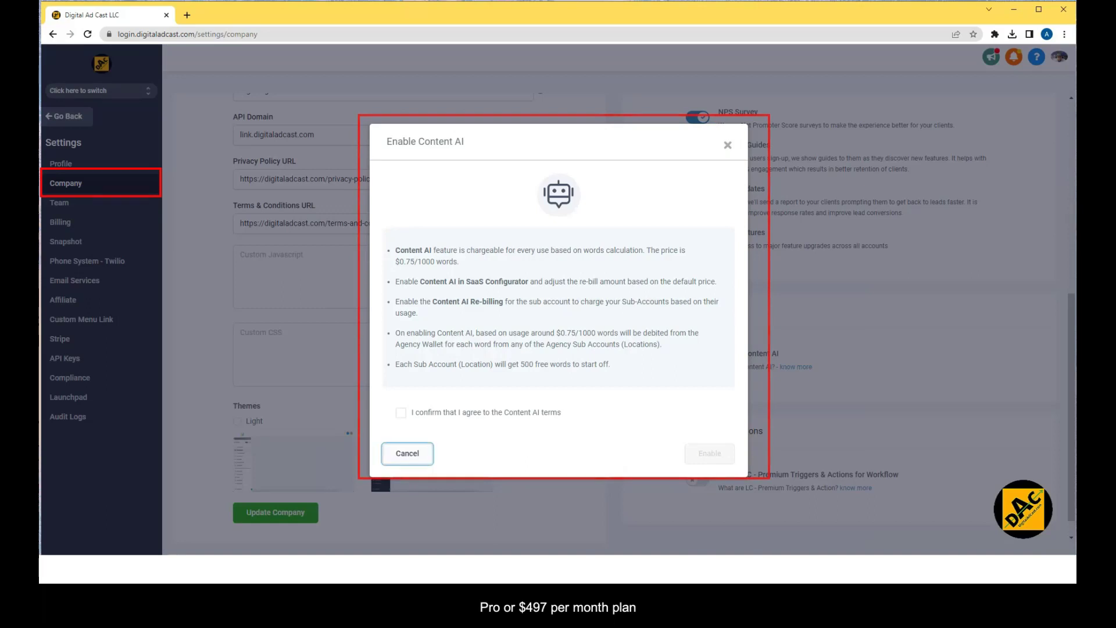
click(407, 453)
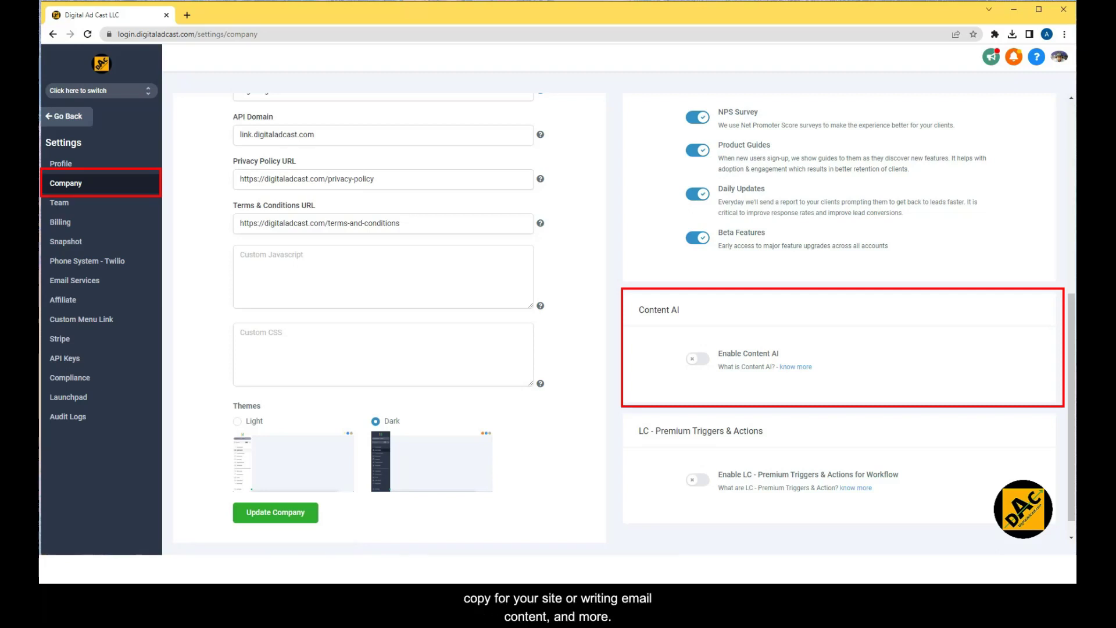
scroll(625, 318, down, 1)
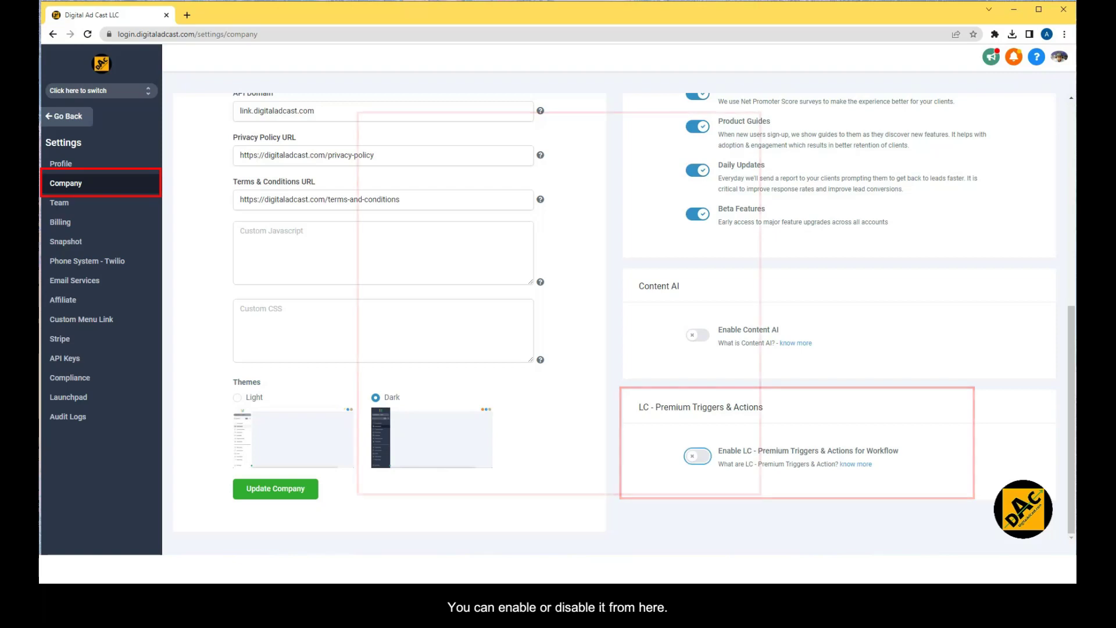
click(698, 457)
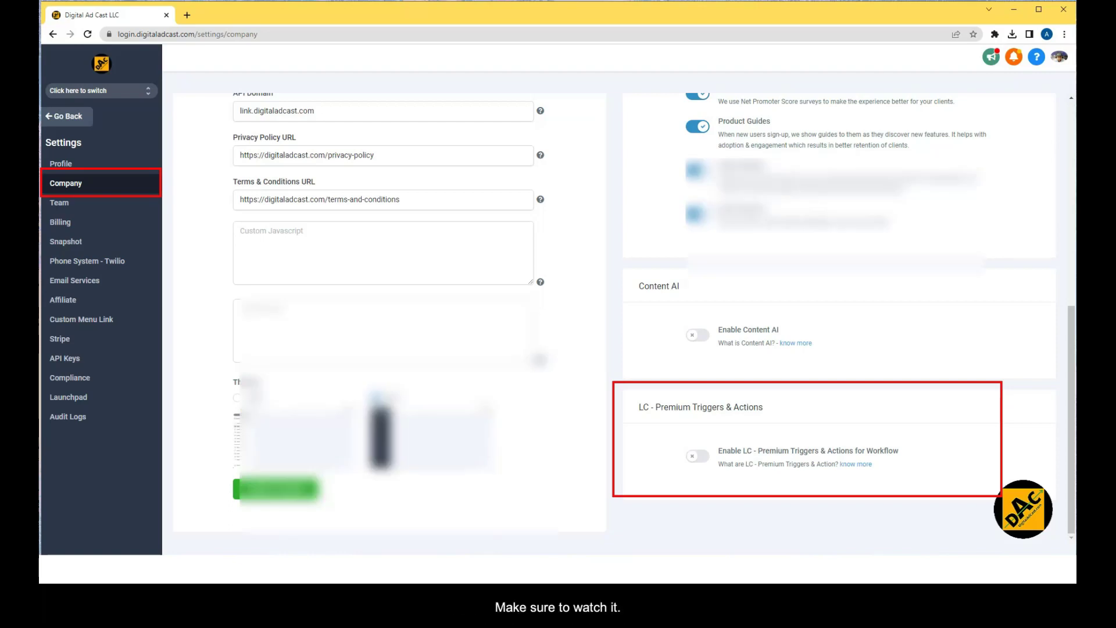
scroll(625, 317, up, 10)
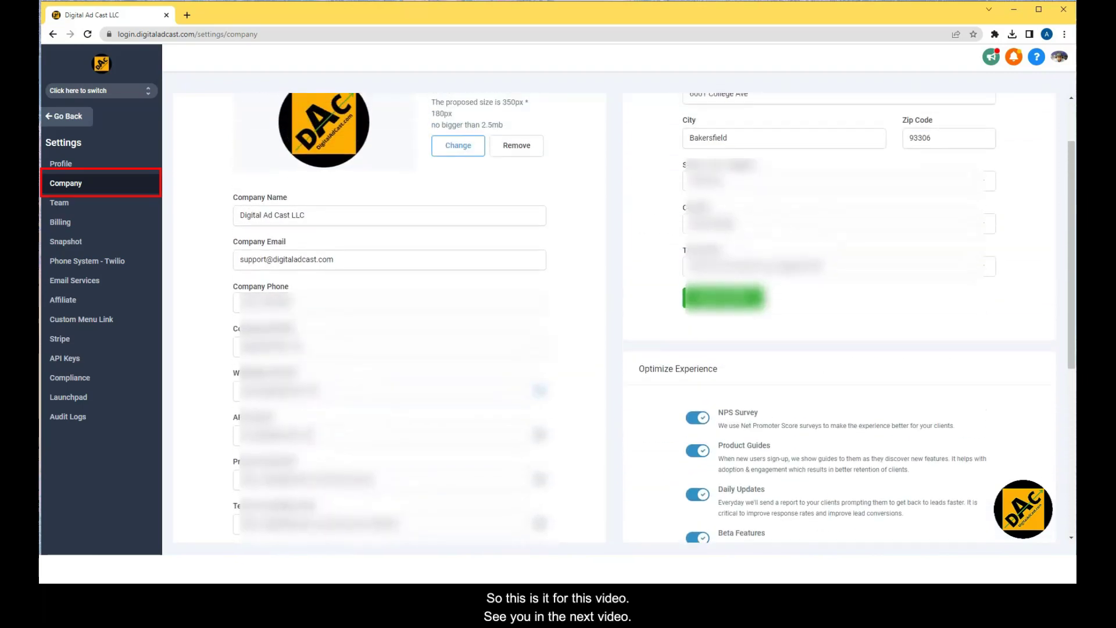
scroll(625, 317, up, 2)
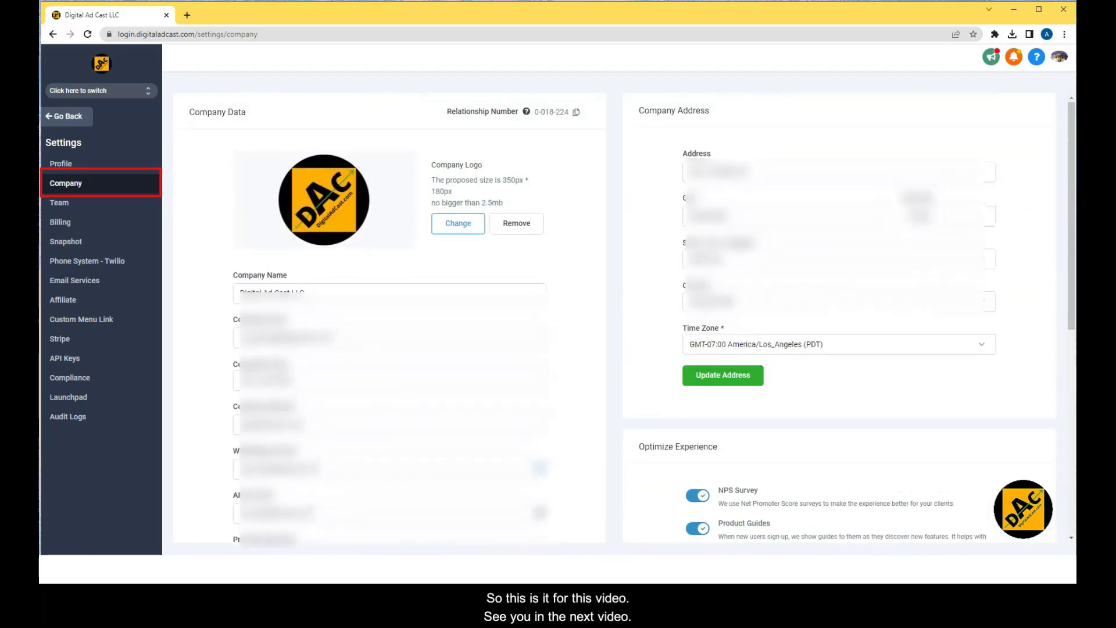